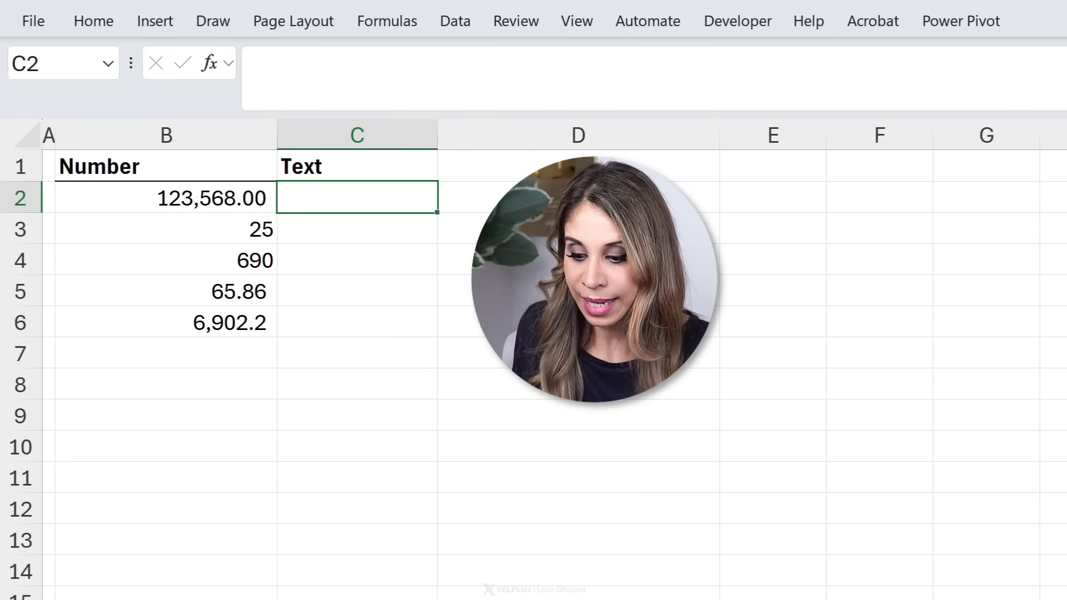
Step: In C2, enter a COPILOT formula converting the US-dollar prices in B2:B6 into English words
type("=")
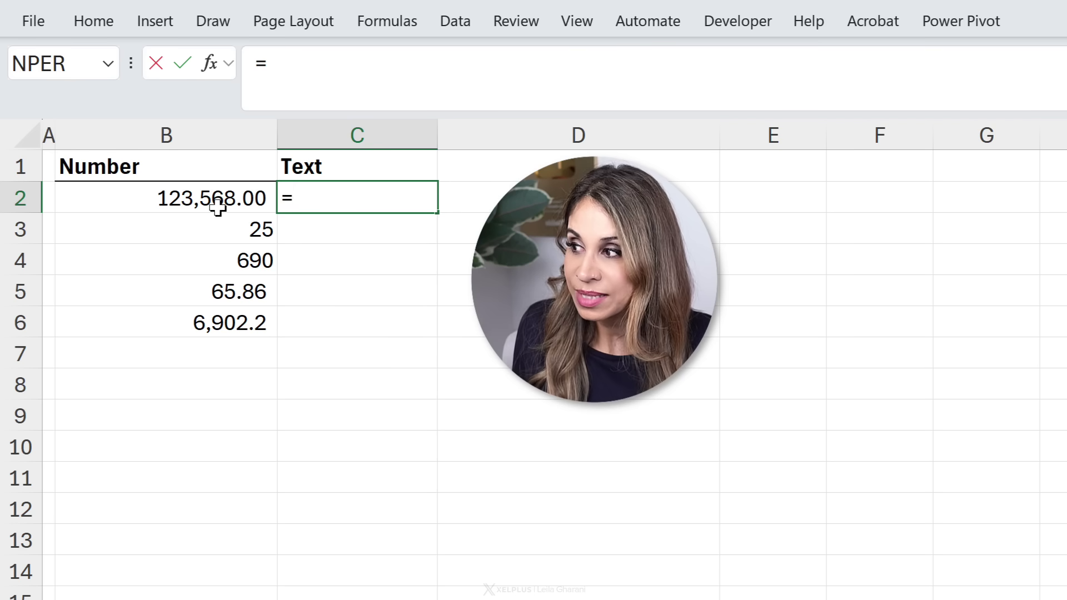
left_click_drag(218, 207, 215, 320)
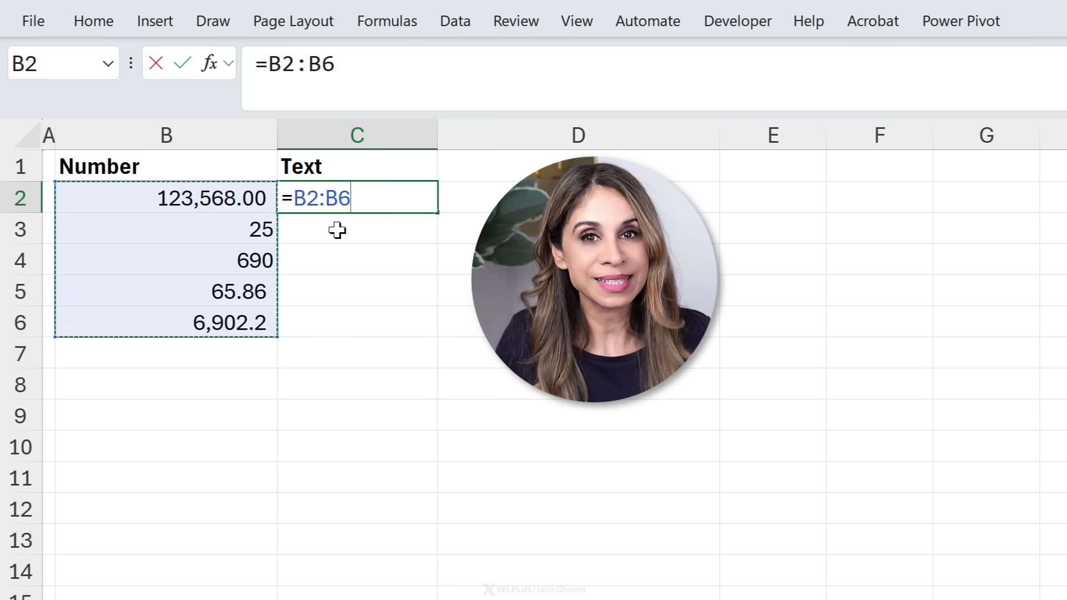
left_click(268, 64)
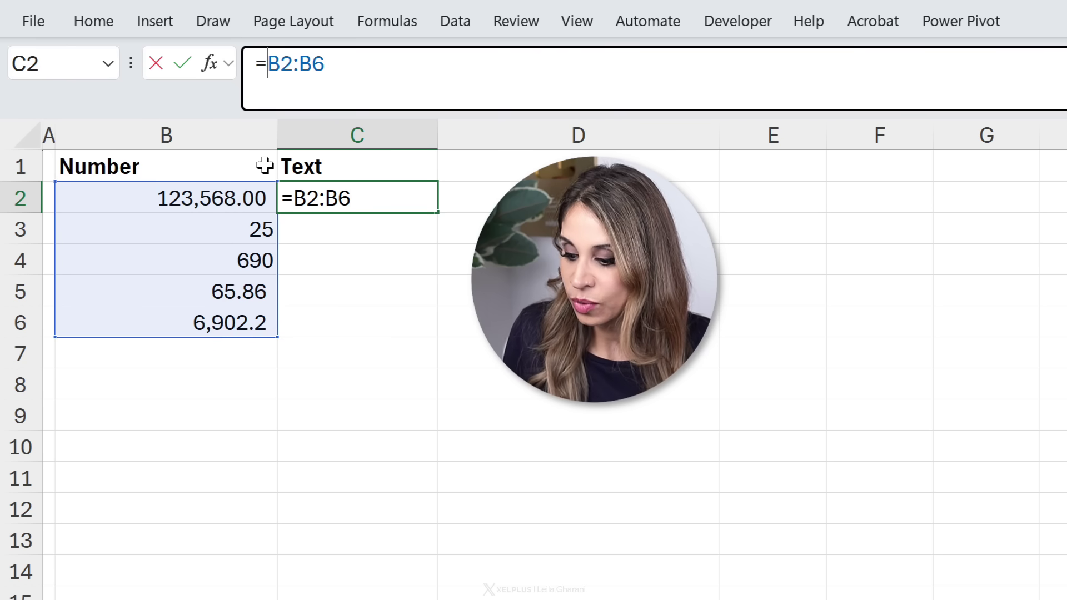
type("copi")
key("Tab")
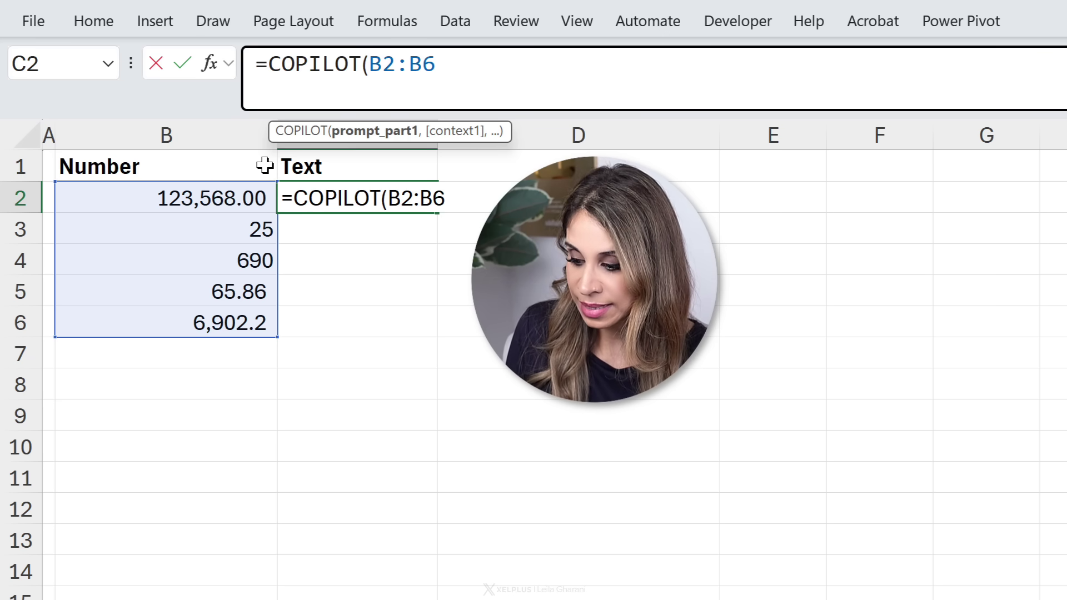
type("\"")
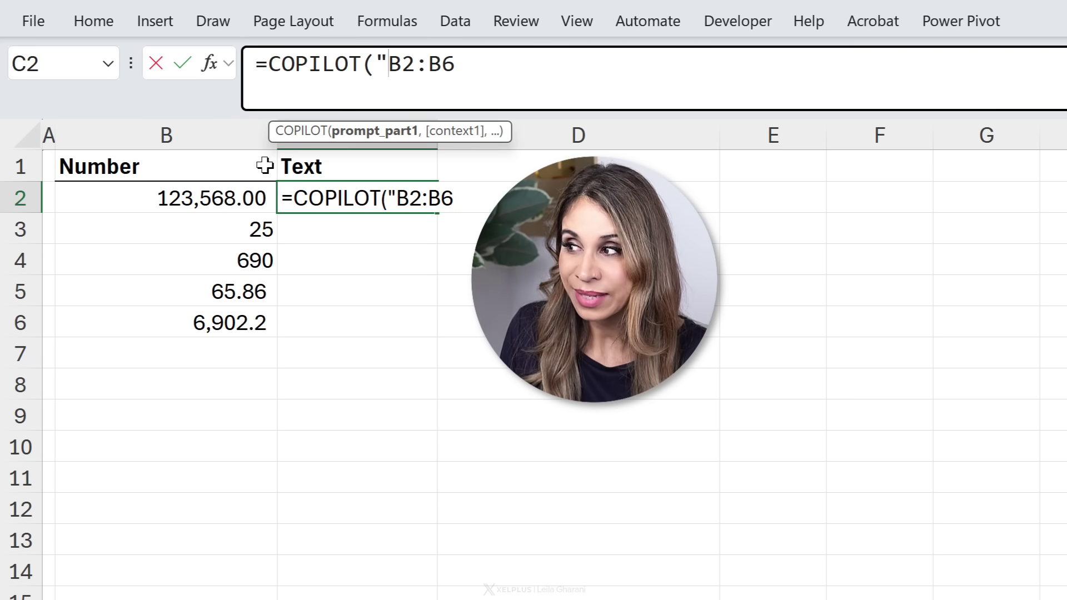
type("\",")
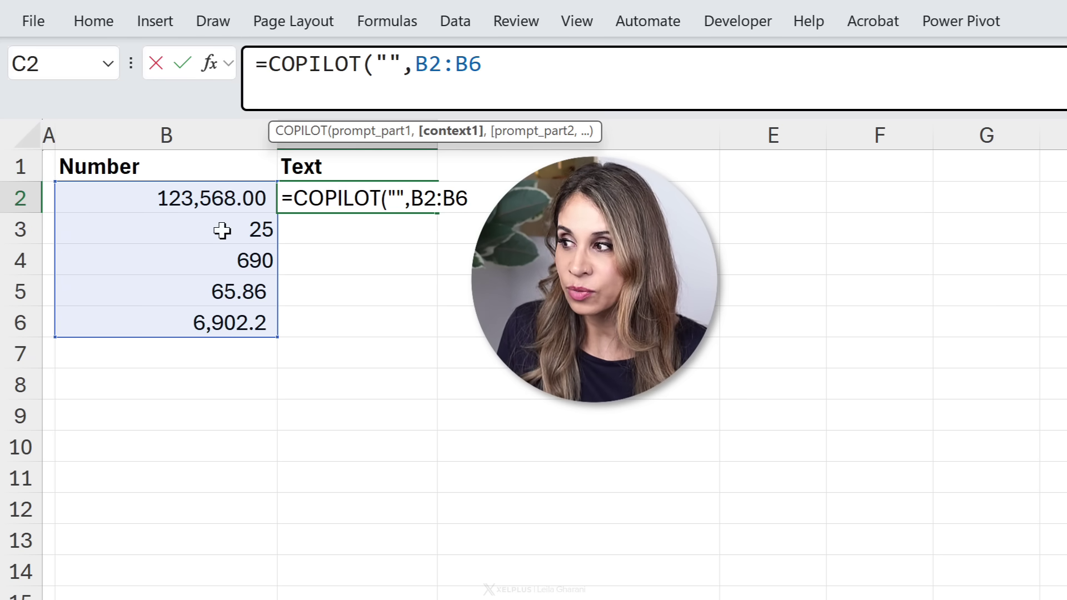
left_click(389, 66)
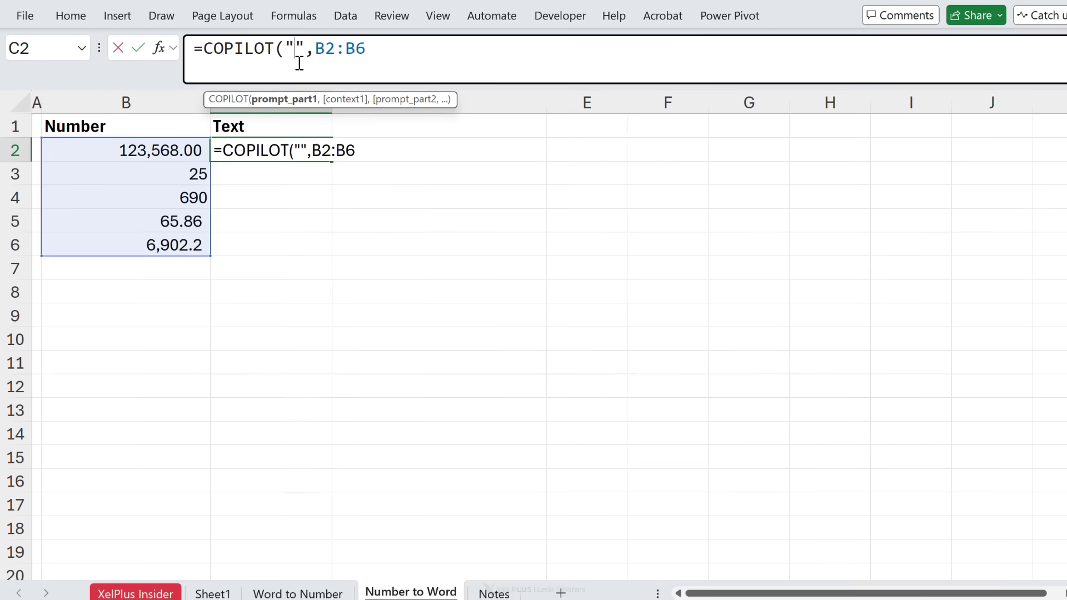
type("These are prices in US dollars. Convert each number into words in English")
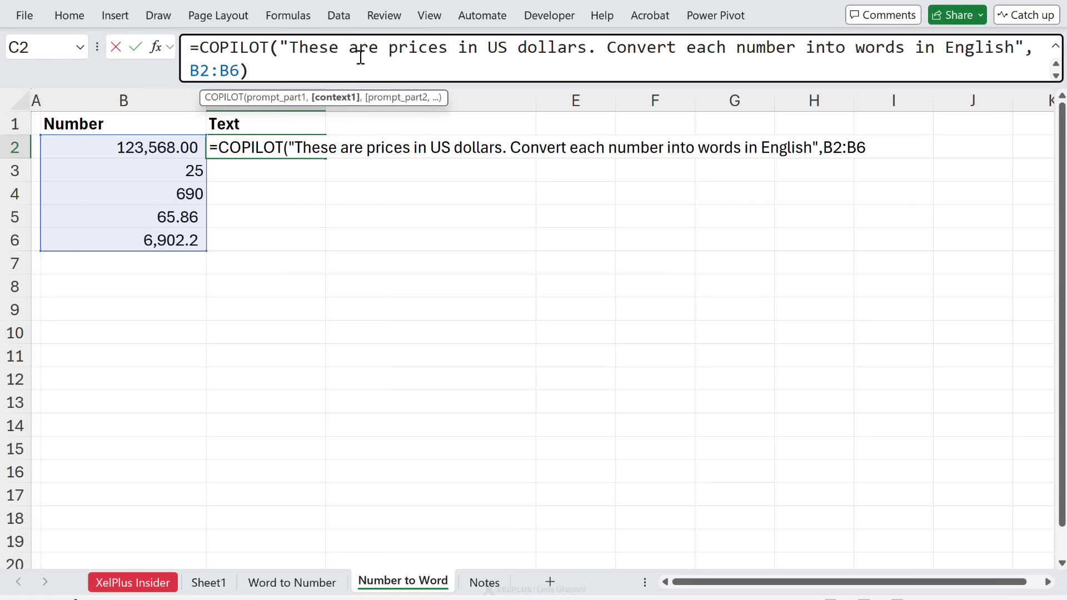
key("Return")
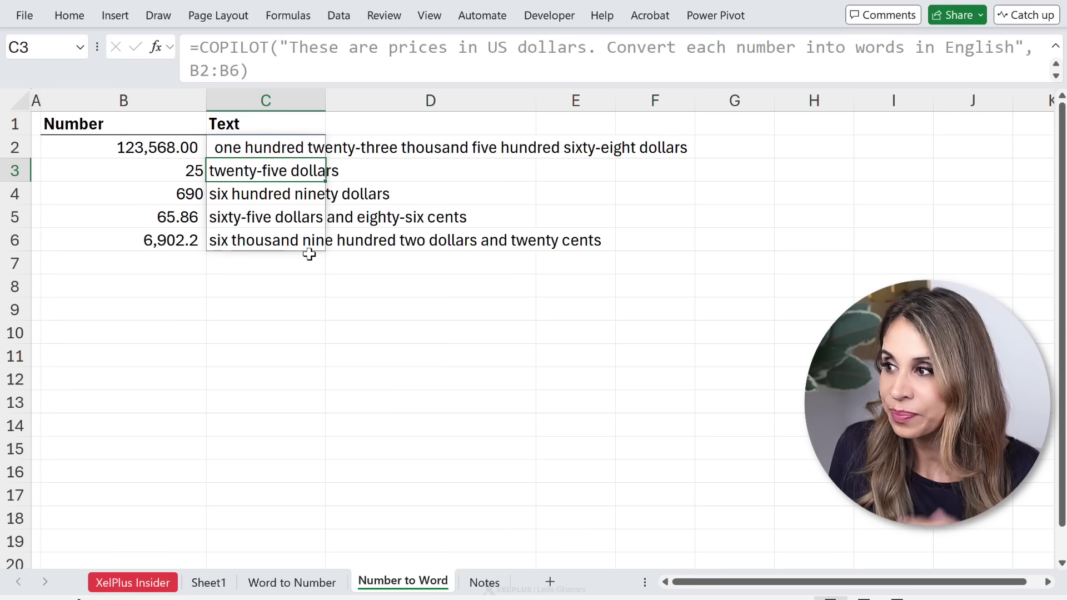
Step: Widen column C and enter a COPILOT formula in D2 turning the spelled-out prices C2# into digits
left_click_drag(325, 101, 695, 89)
left_click(732, 146)
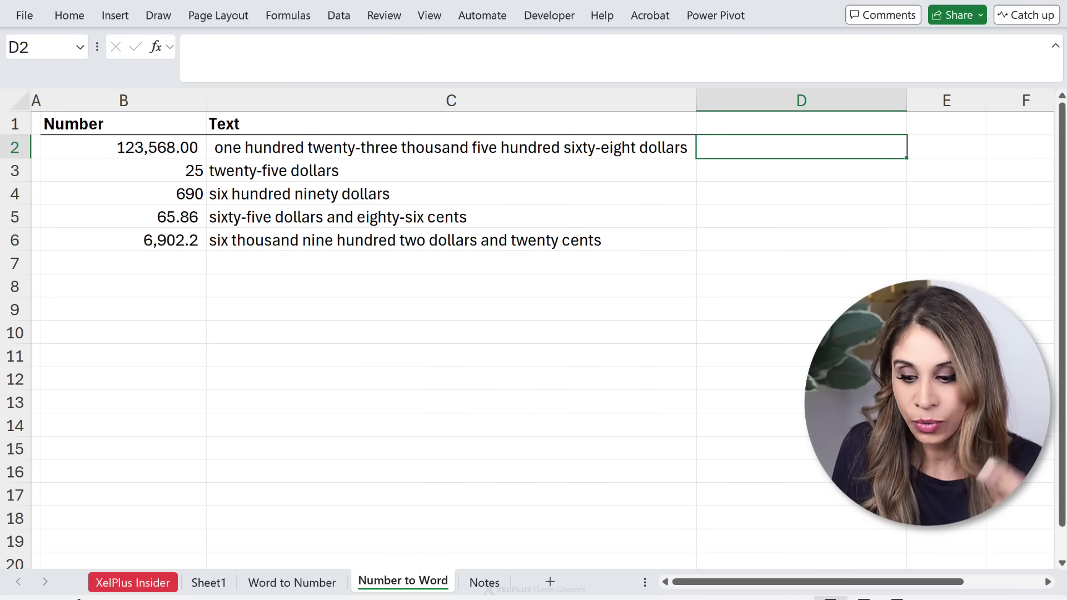
type("=cop")
key("Tab")
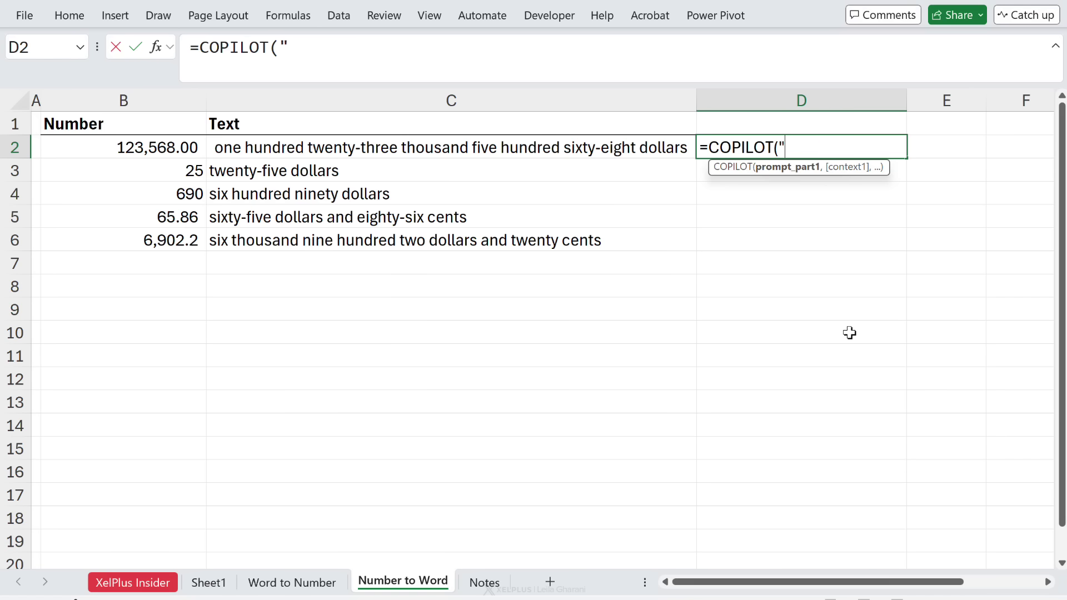
type("\"")
type("turn each spelled-out number into digits\"")
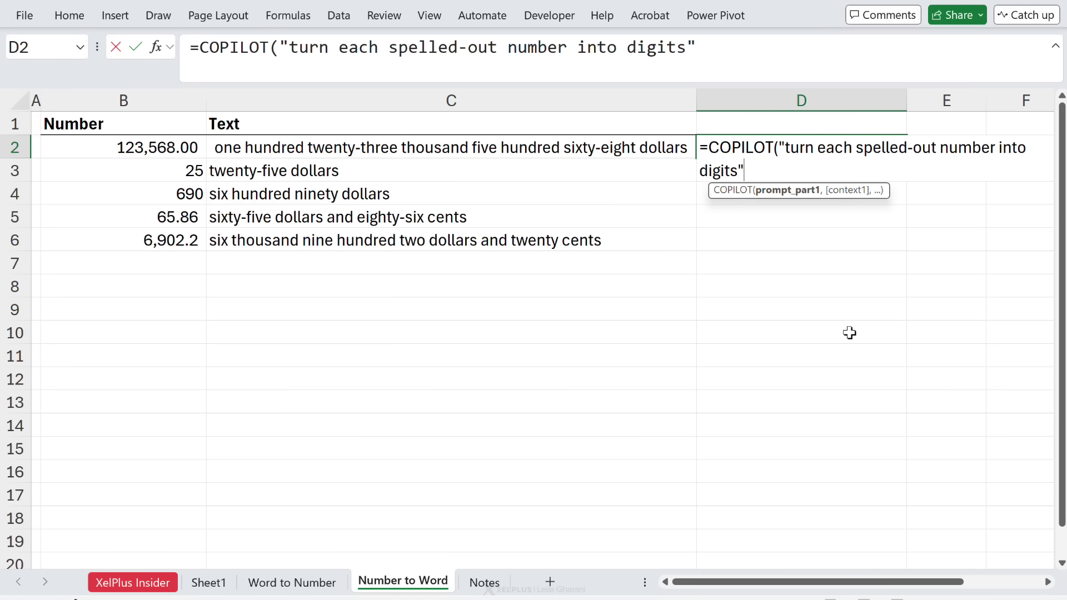
type(",")
left_click_drag(460, 150, 465, 239)
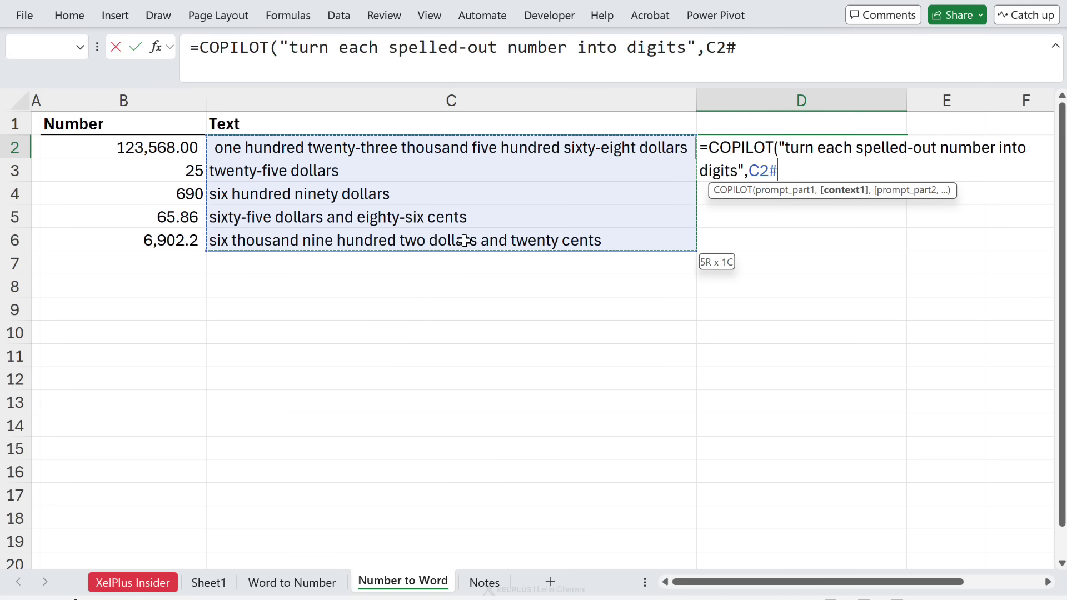
type(")")
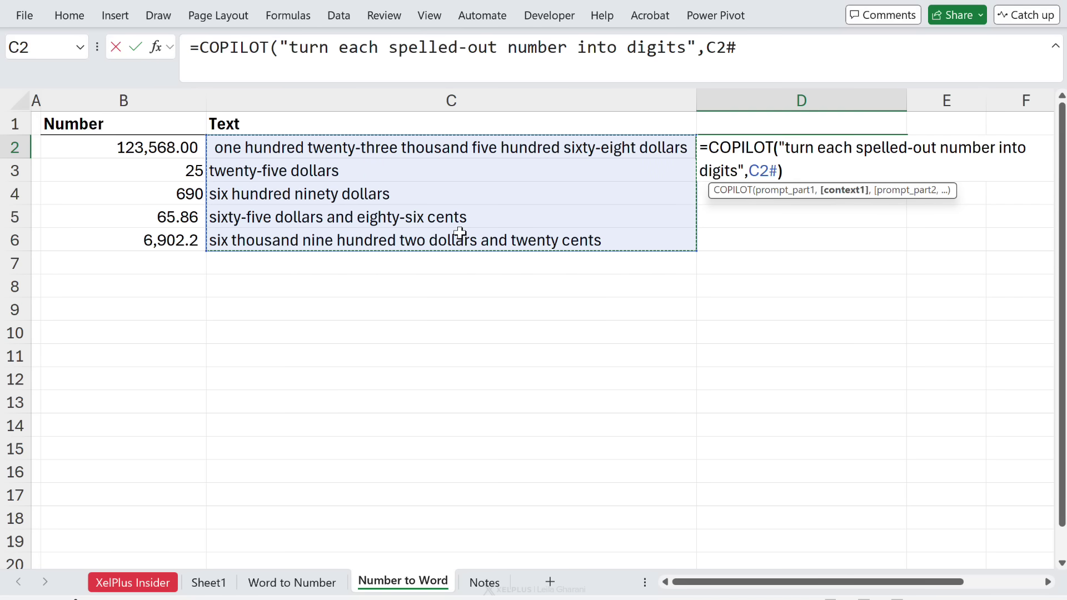
key("Return")
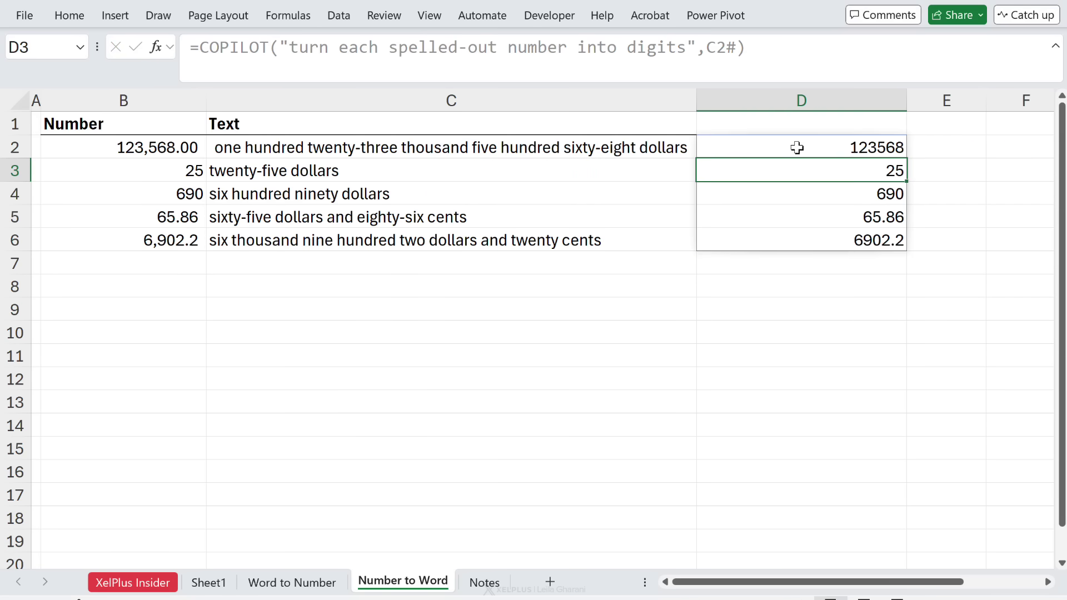
Step: Compare the digits in D2 with the original prices in B3, B5 and B6
left_click(797, 147)
left_click(103, 163)
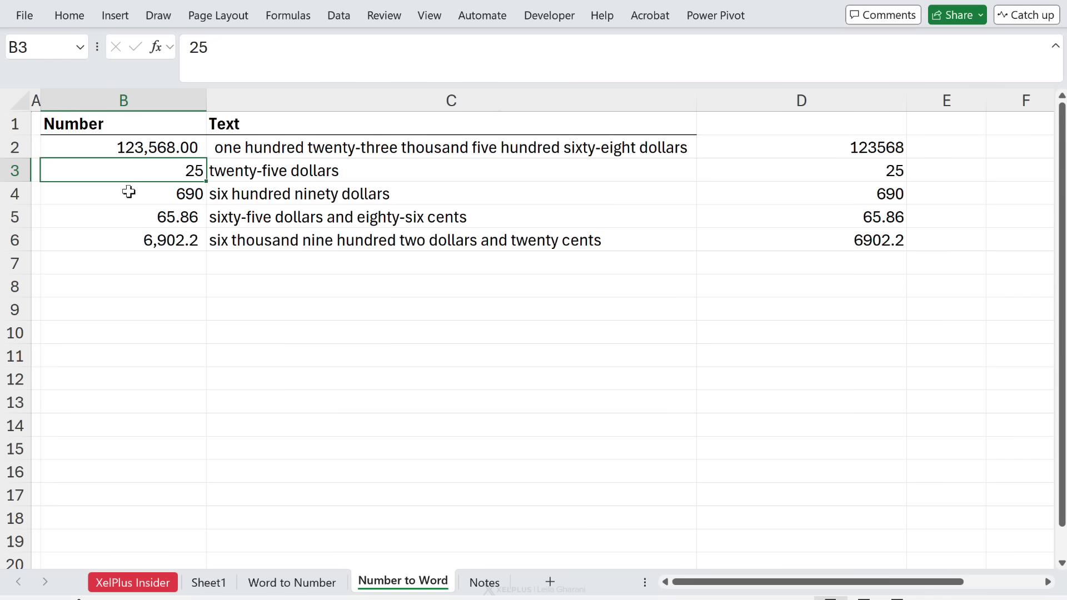
left_click(134, 217)
left_click(131, 239)
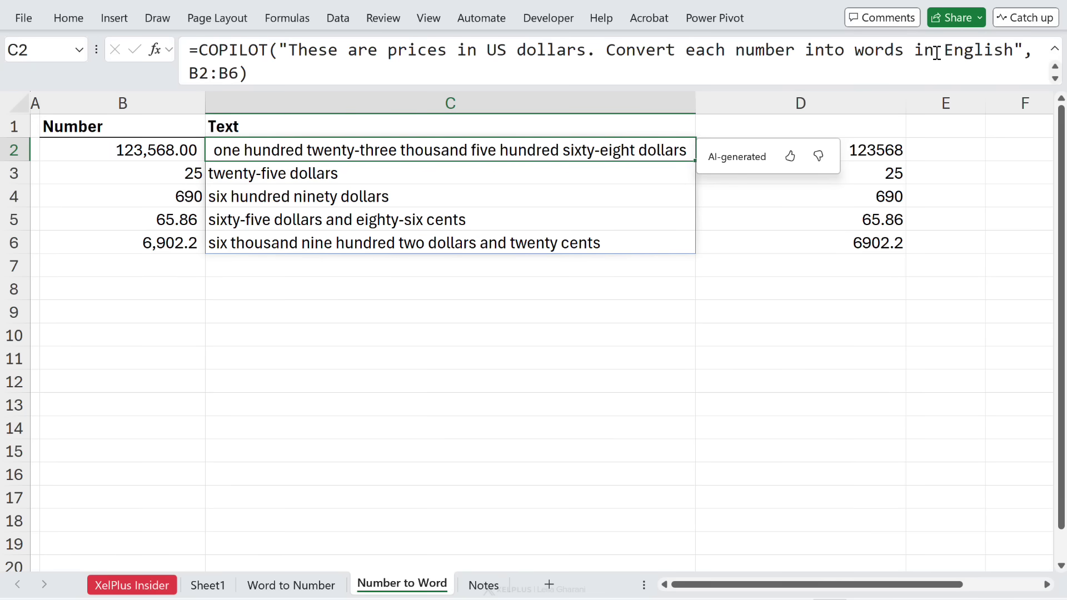
Step: Change C2's prompt from English to German and from US dollars to EUR
left_click_drag(945, 50, 1013, 51)
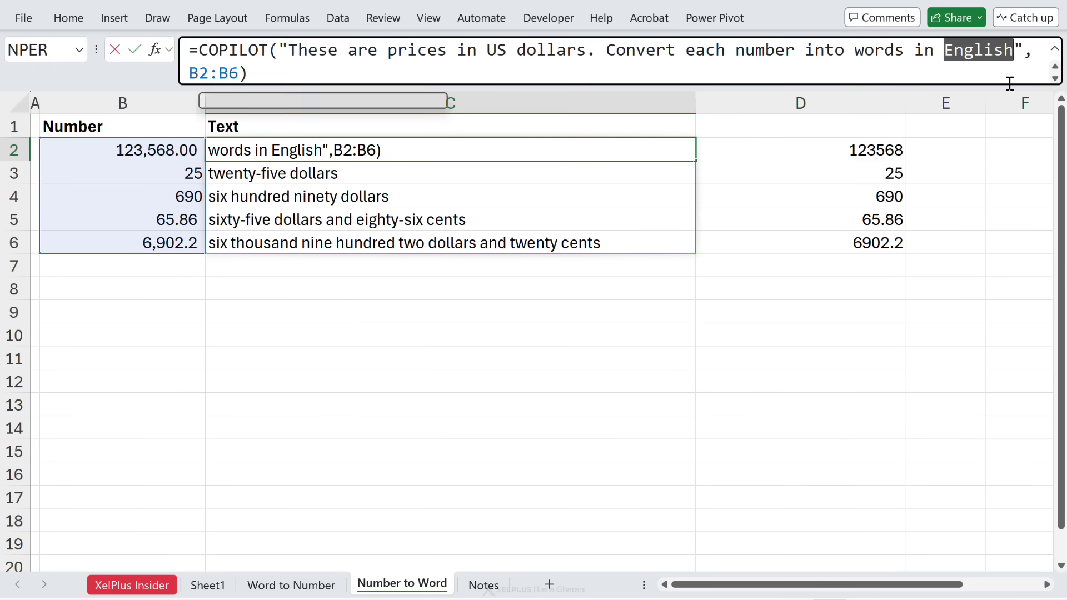
type("German")
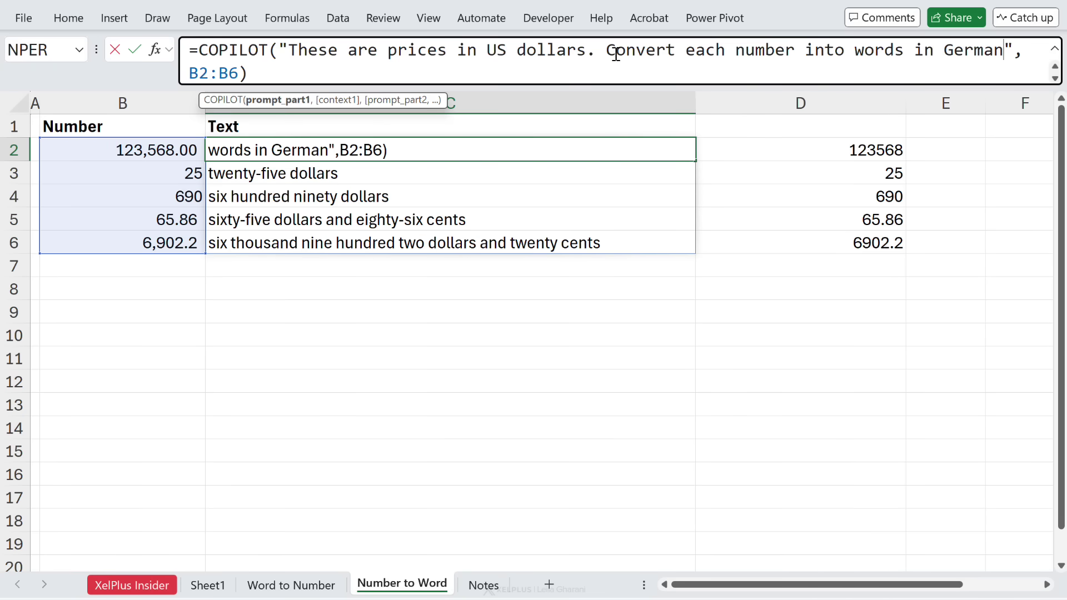
left_click_drag(588, 50, 486, 50)
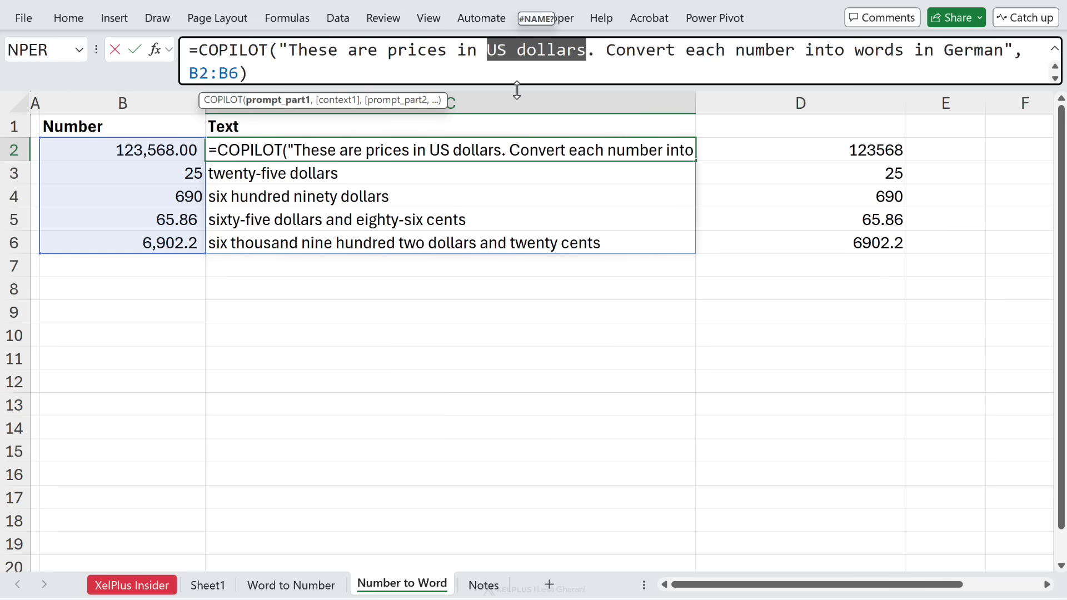
type("EUR")
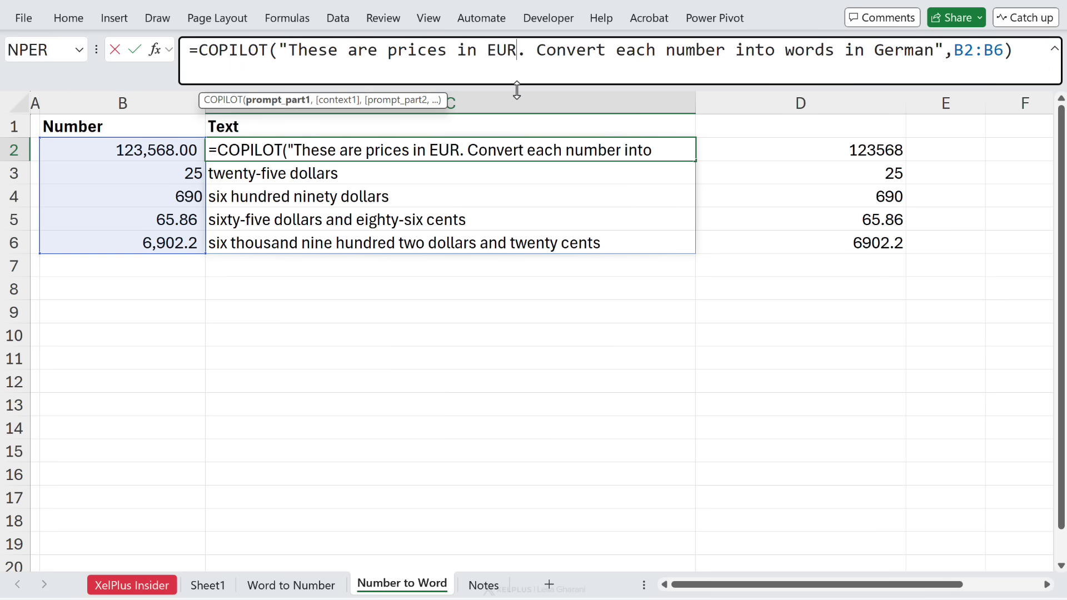
key("Return")
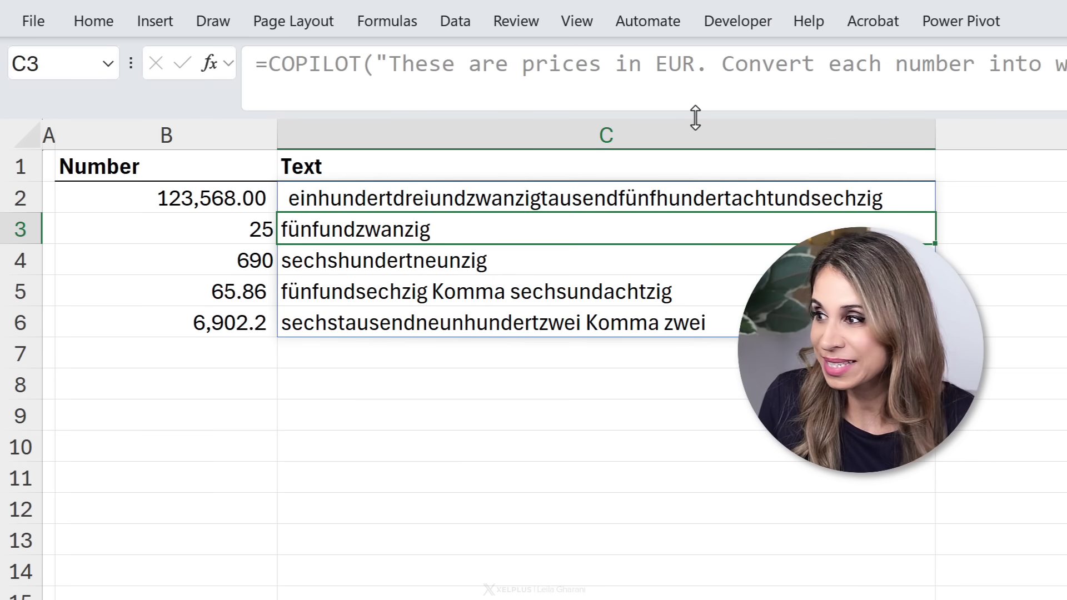
left_click(349, 203)
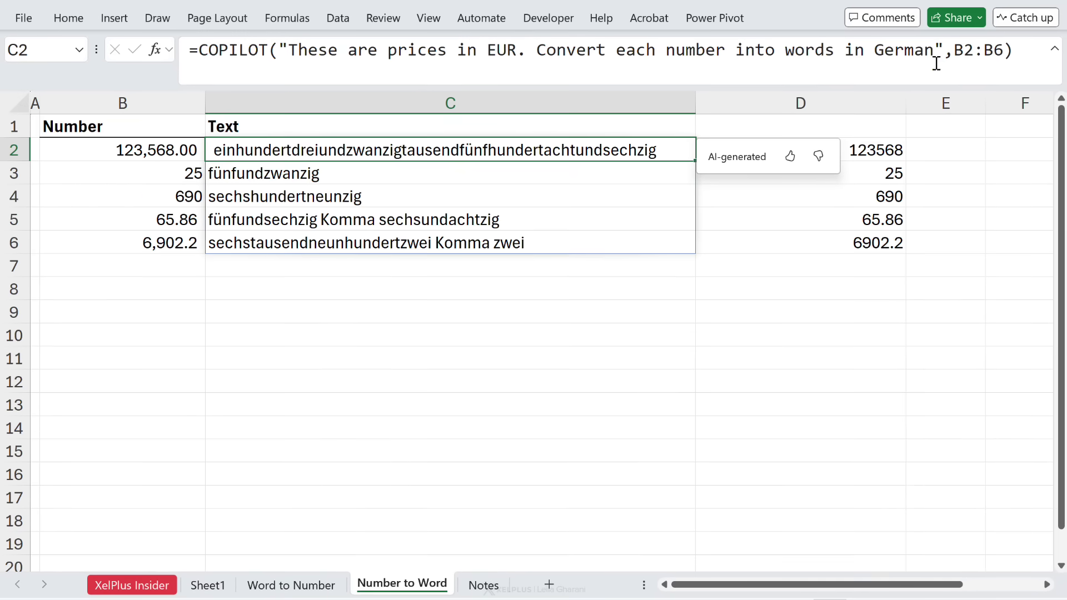
Step: Append 'Return as currency' to C2's German prompt, then inspect D2's digits formula
left_click(933, 55)
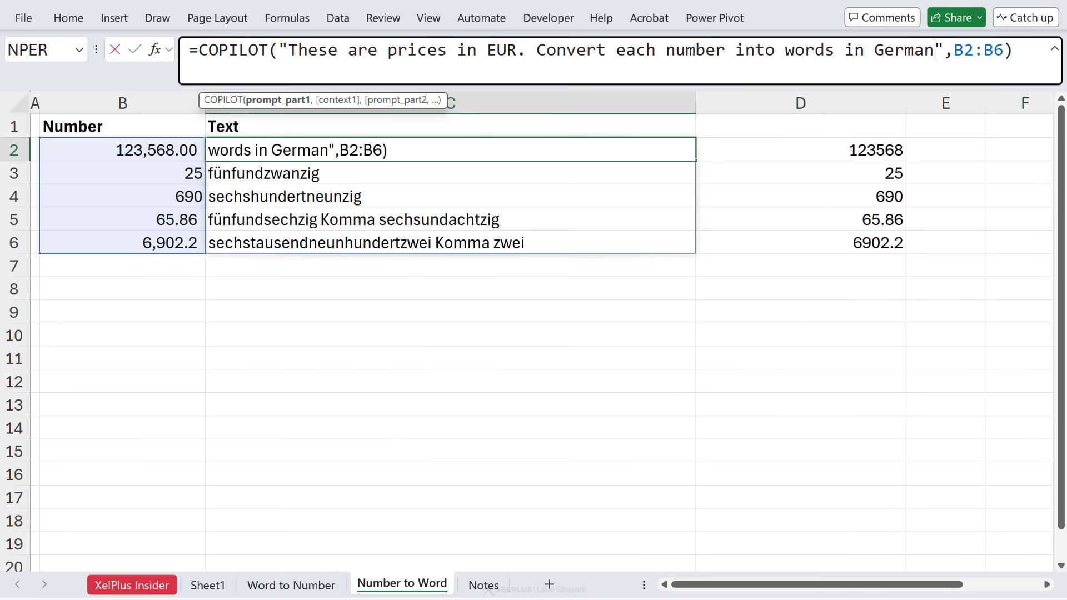
type(". Return a")
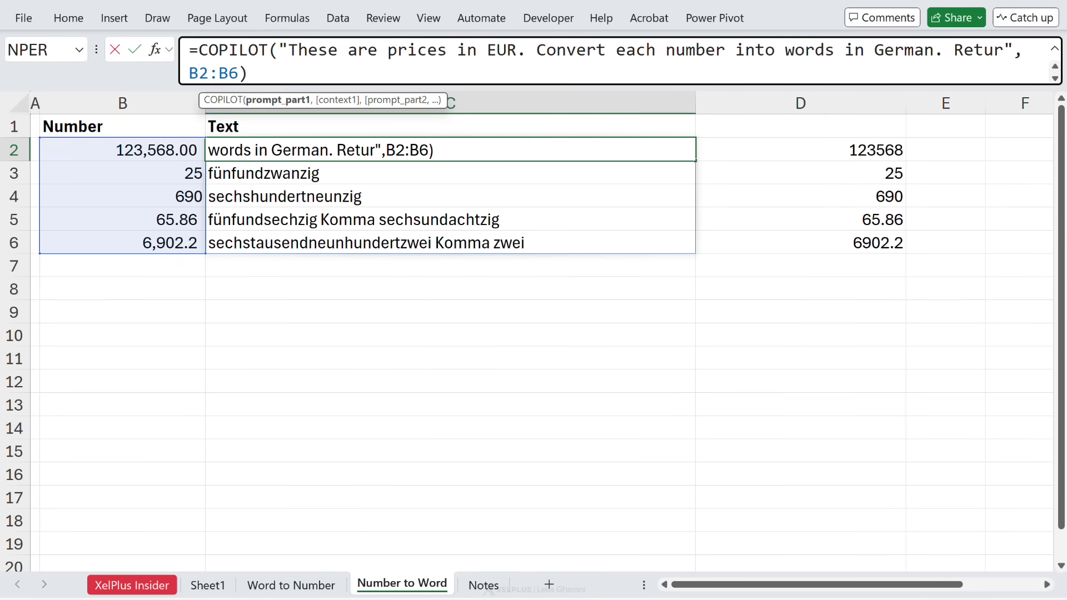
type("s currency")
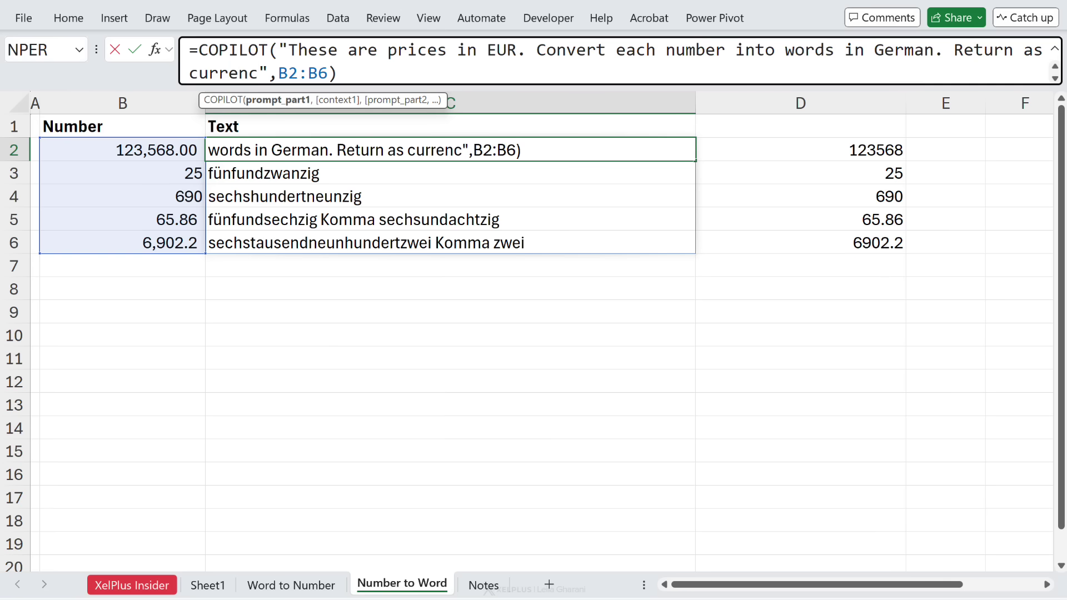
key("Return")
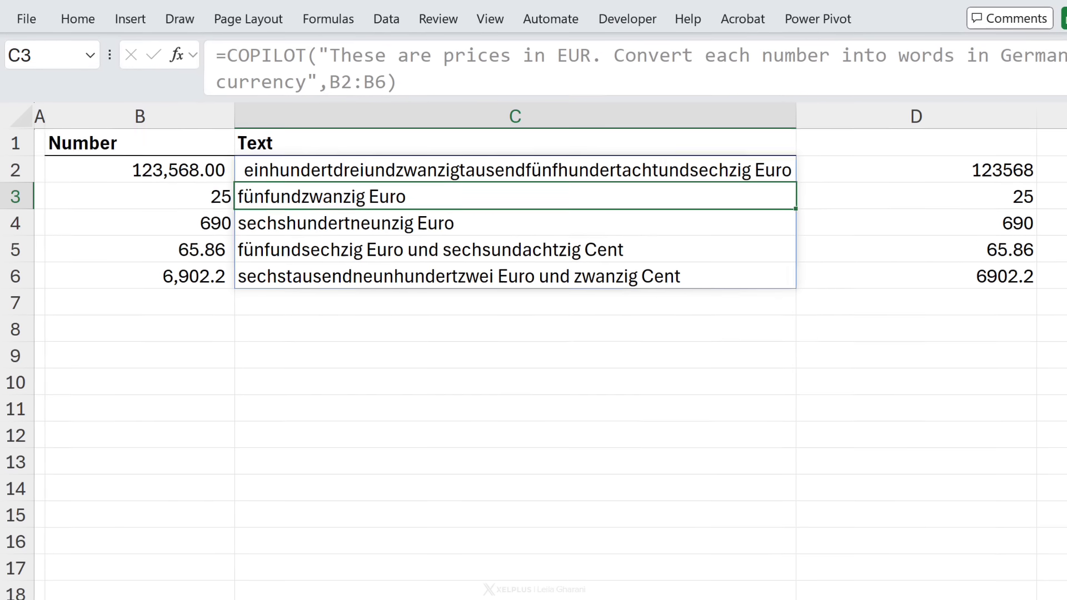
left_click(879, 175)
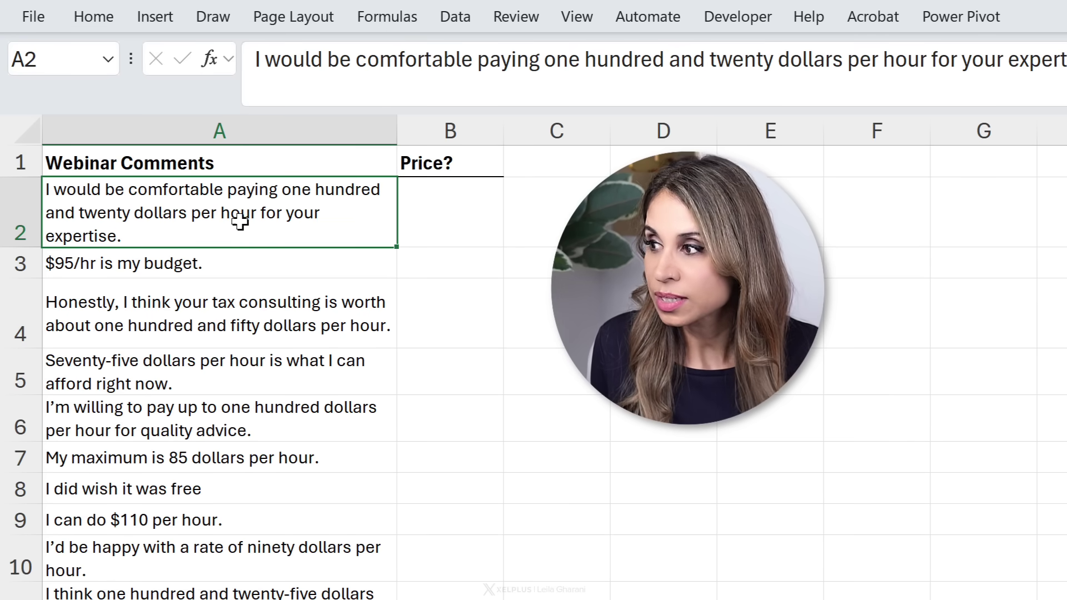
Step: Select cell B2 beside the first webinar comment on the Word to Number sheet
left_click(448, 210)
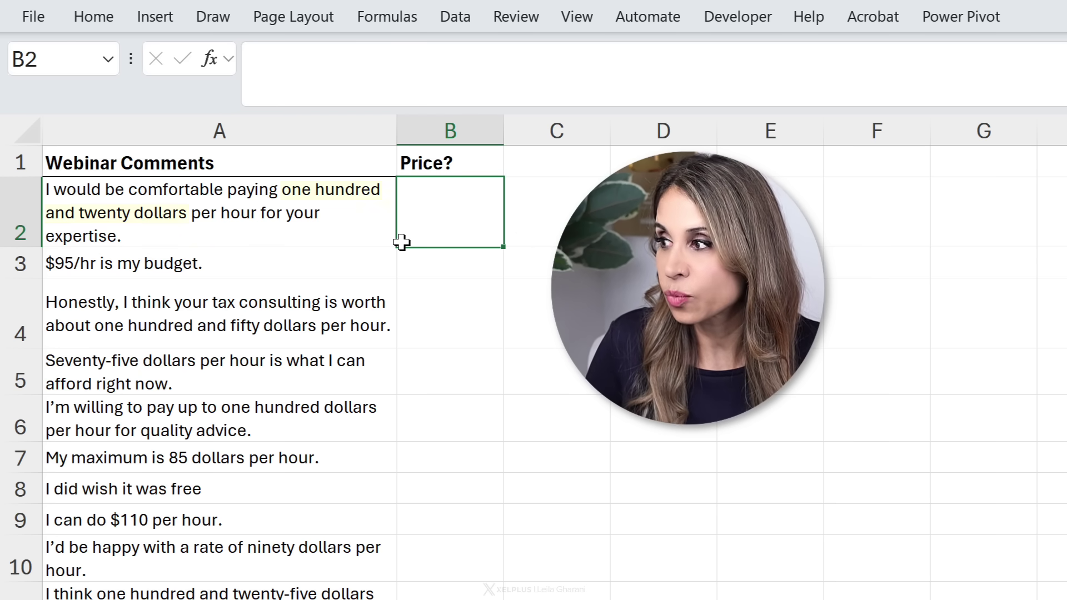
type("20")
key("Return")
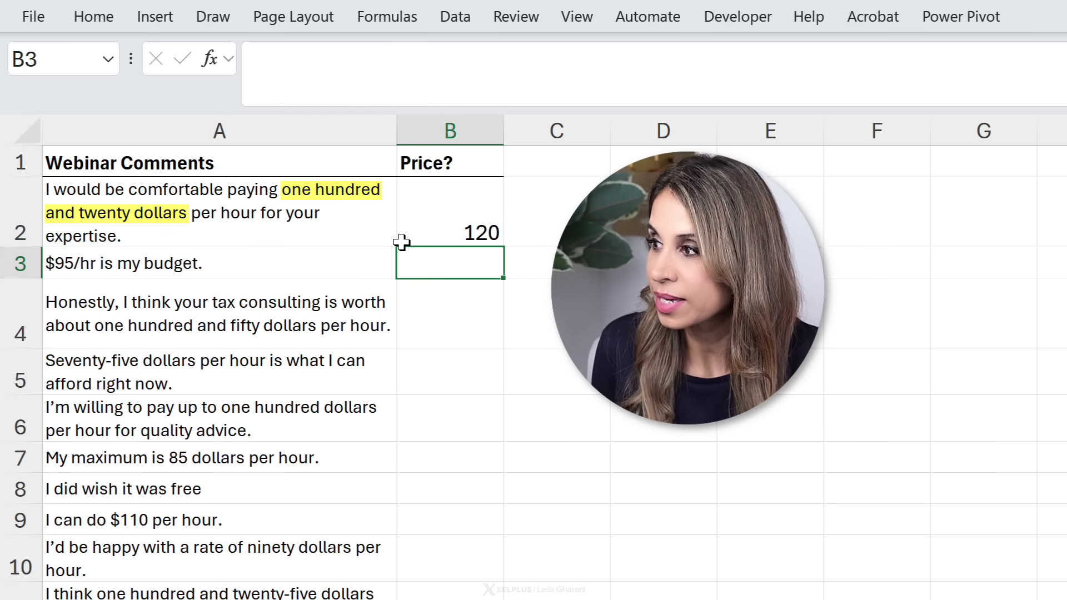
type("95")
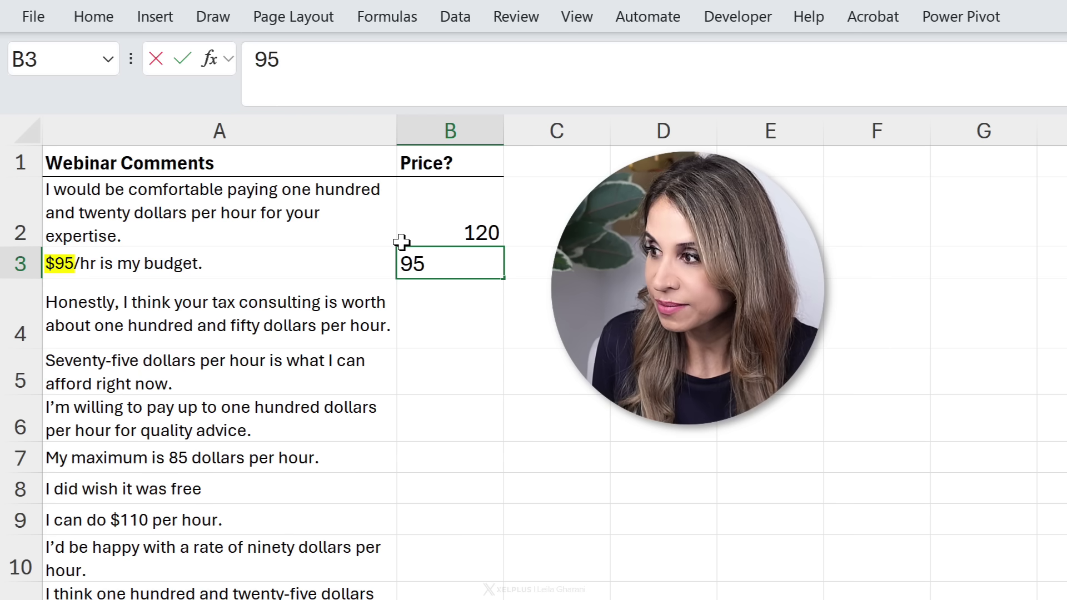
key("Return")
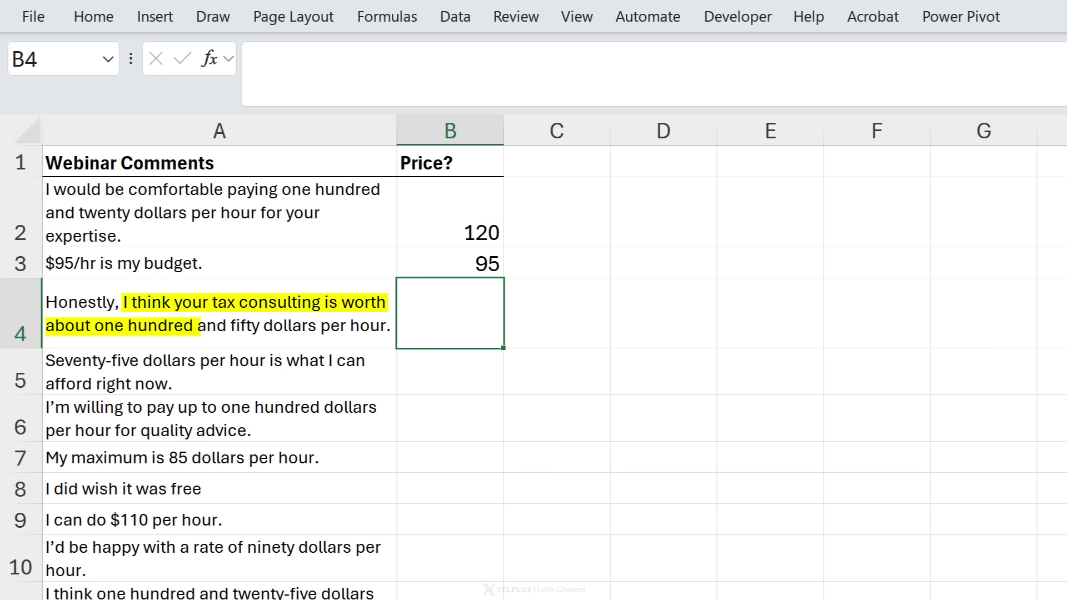
type("150")
key("Return")
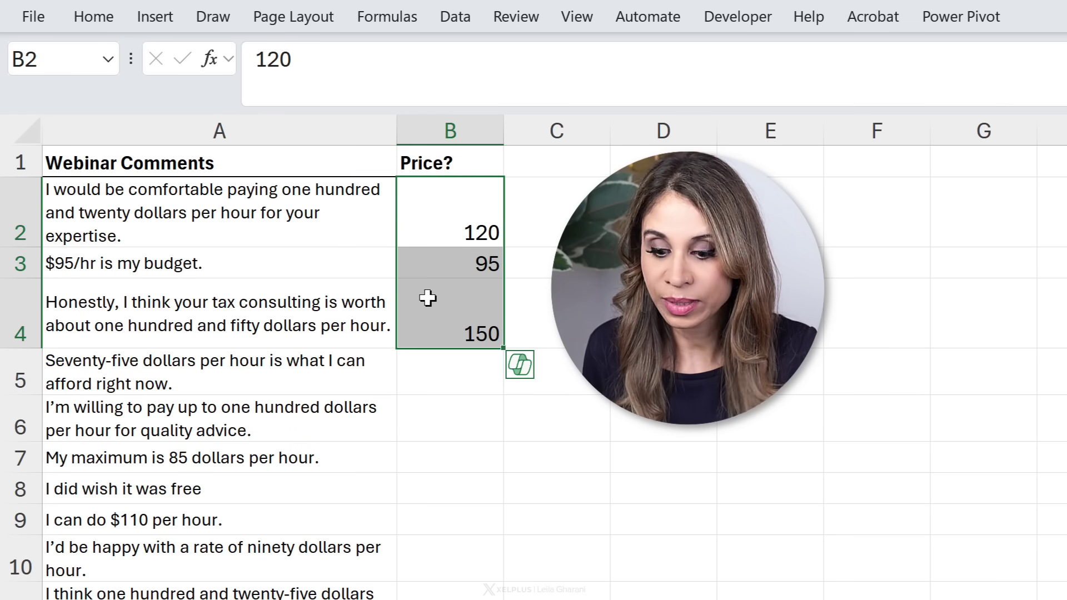
key("Delete")
key("Up")
key("Down")
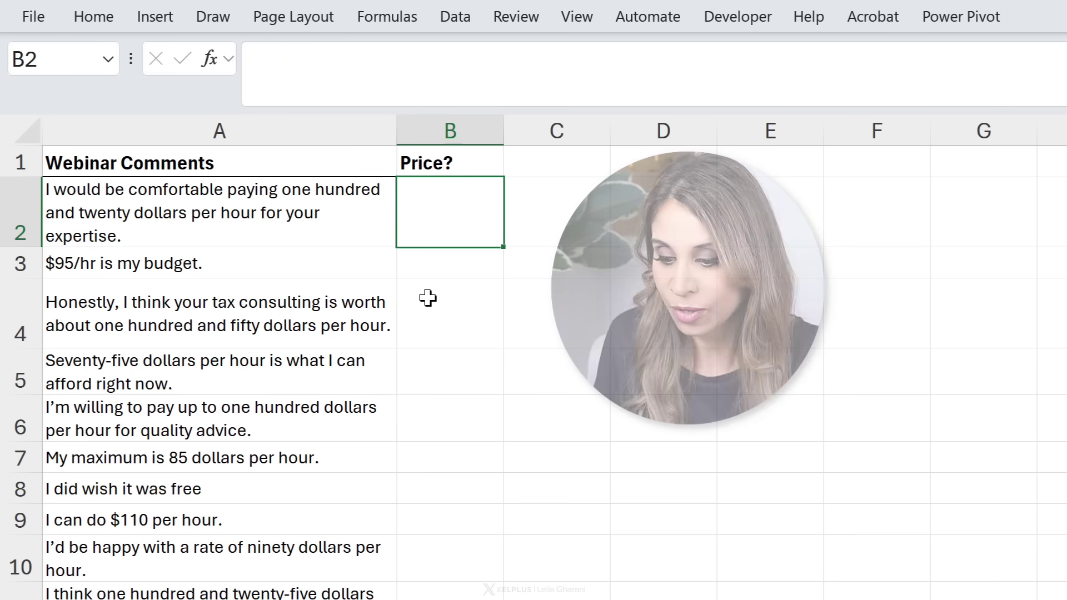
Step: In B2, enter a COPILOT formula asking for the value mentioned in each comment of A2:A16
type("=cop")
key("Tab")
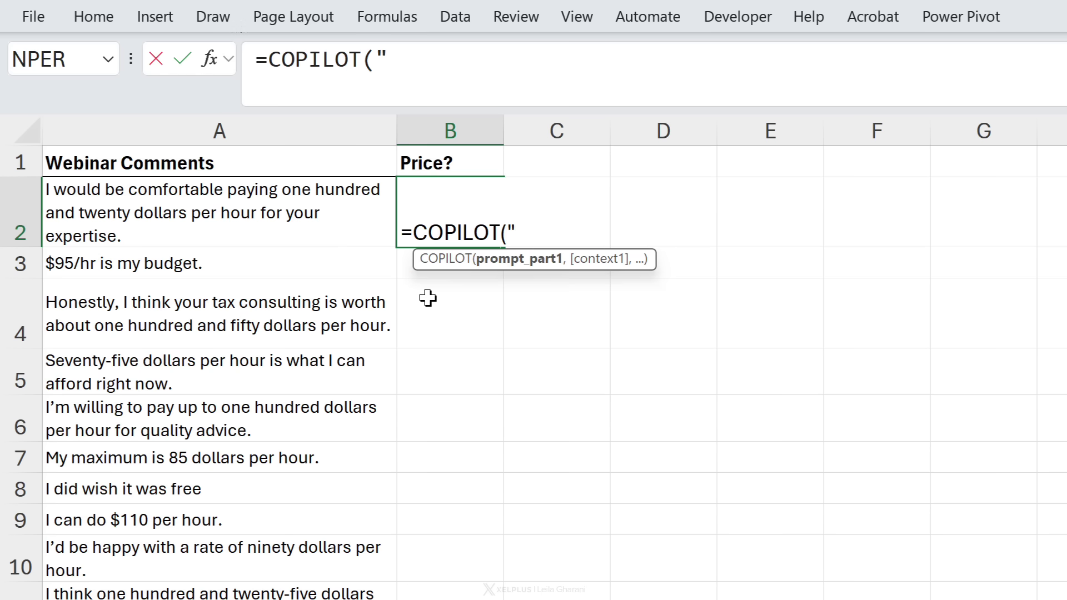
type("\"give me the value mentioned in each comment. Sometimes it is in words and sometimes it is as digits")
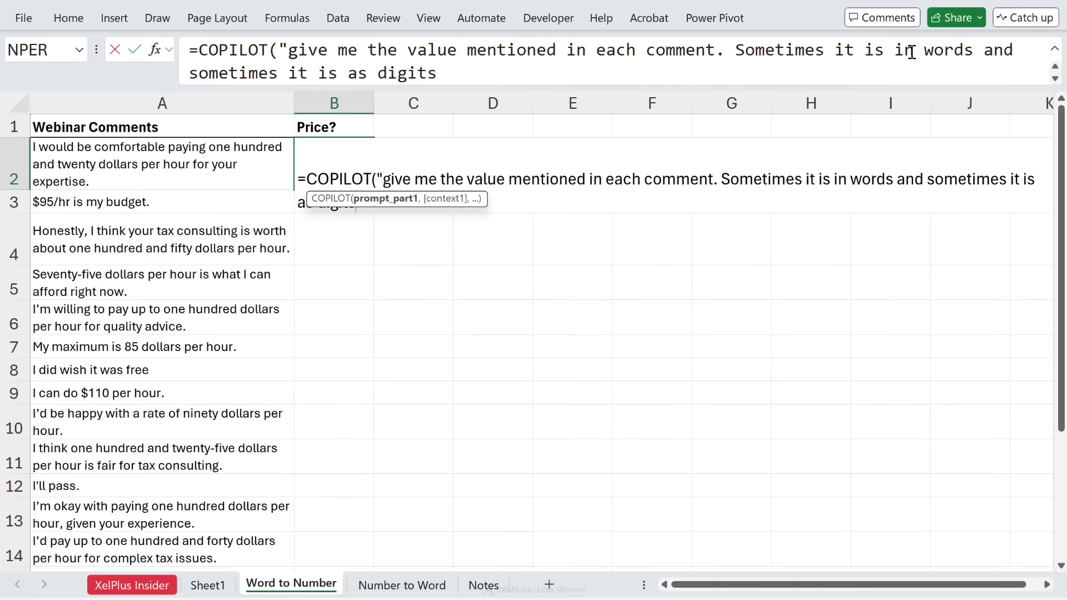
left_click(496, 74)
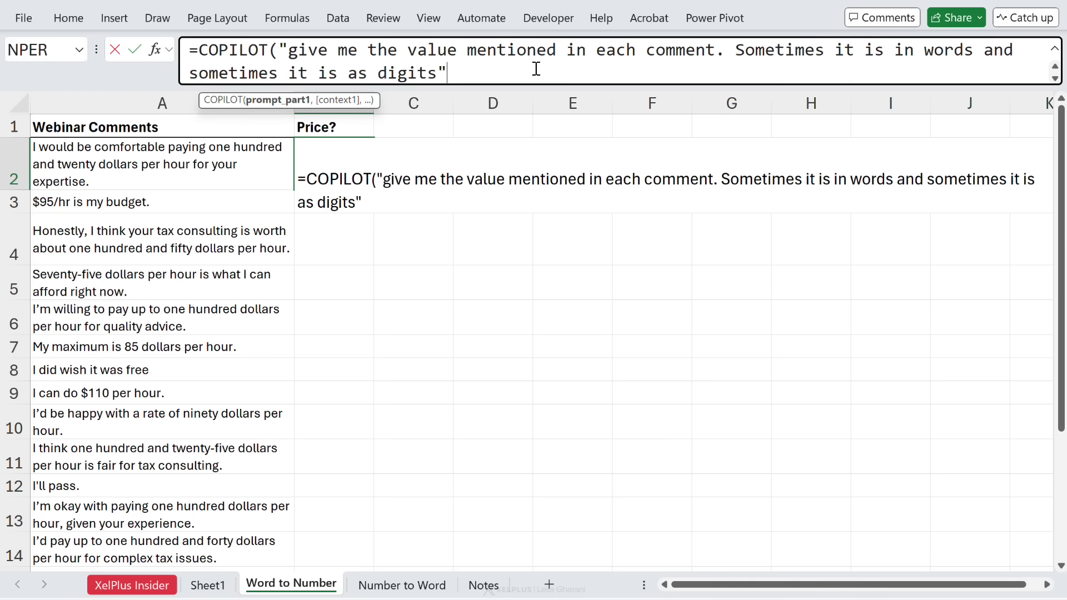
type(",")
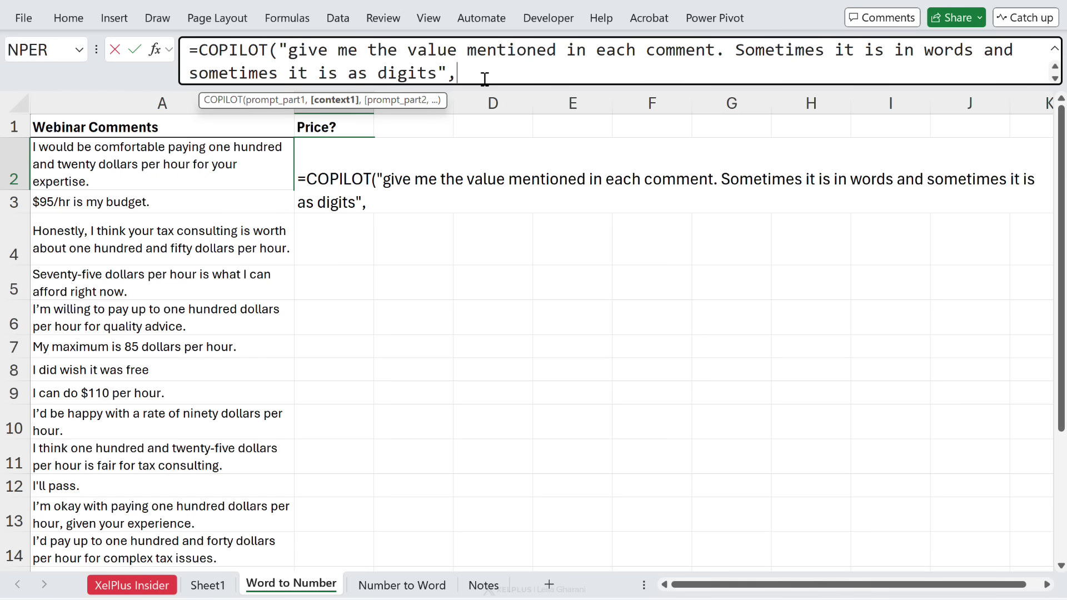
left_click_drag(89, 183, 142, 533)
type(")")
key("Return")
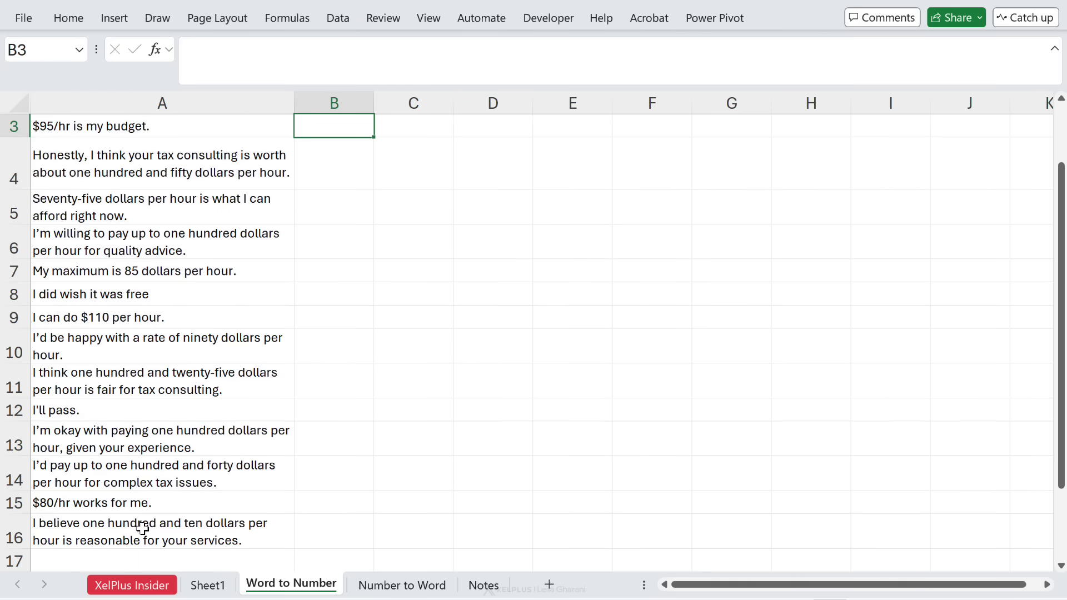
Step: Check extracted prices 120, 95, 150 and 75 against their comments, plus the blank for the no-price comment
scroll(145, 531, "up", 1)
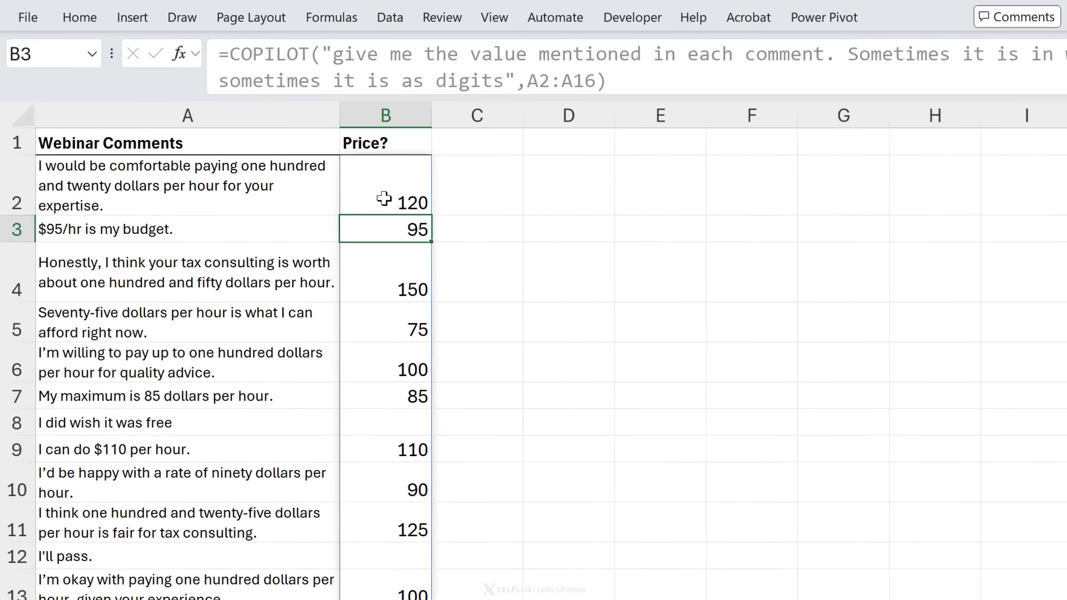
left_click(332, 184)
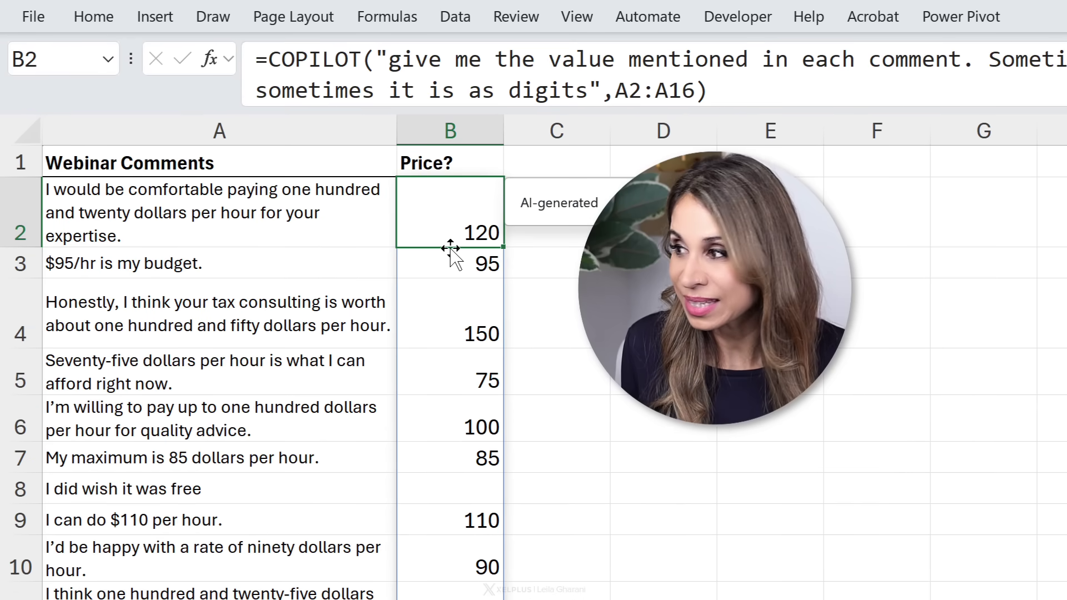
left_click(436, 270)
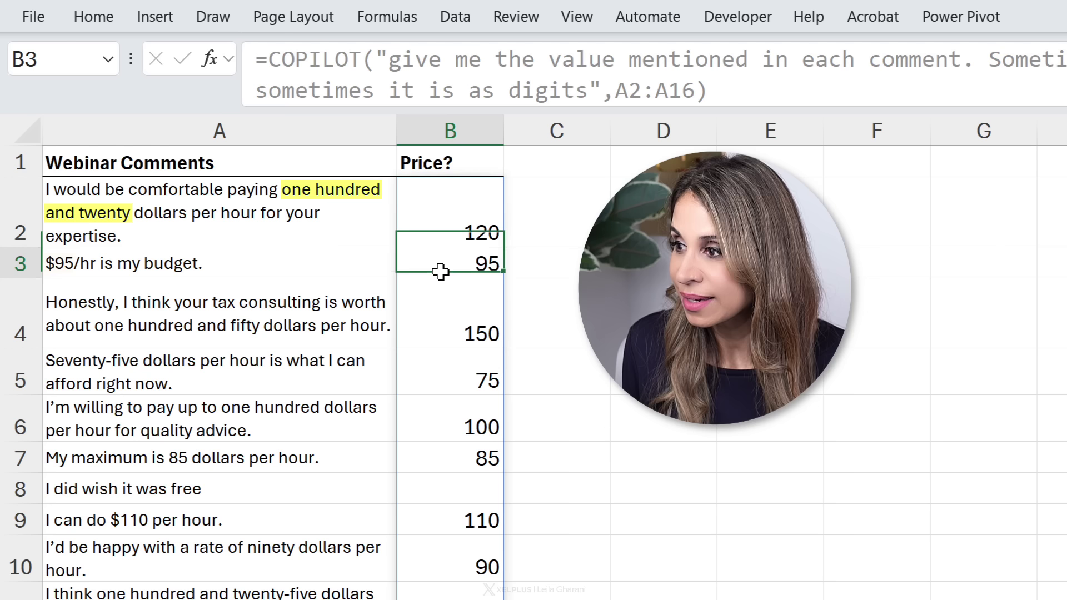
left_click(440, 327)
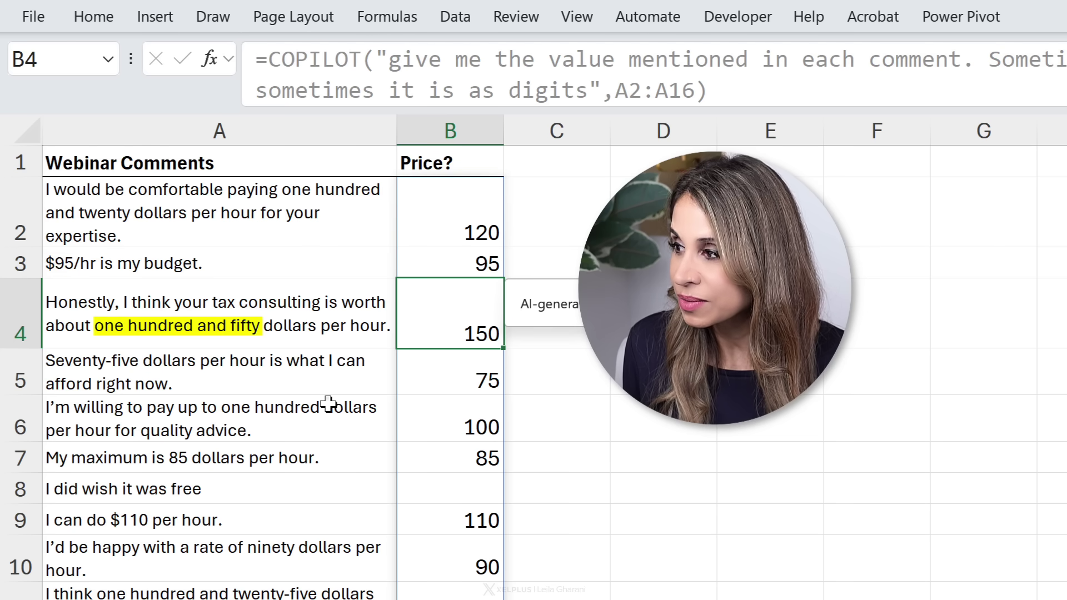
left_click(66, 368)
left_click(459, 369)
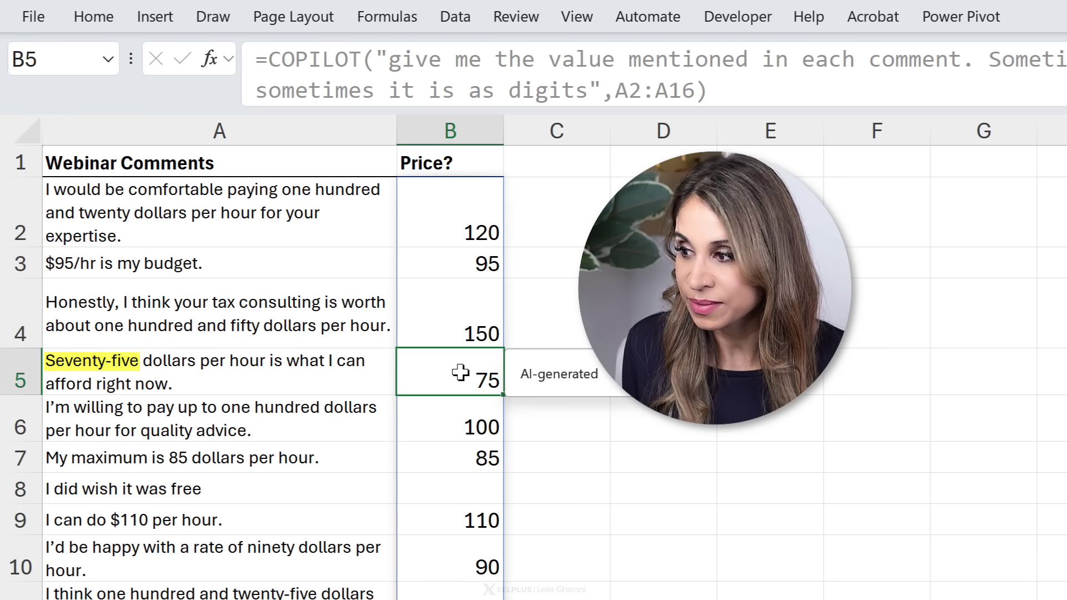
scroll(460, 371, "down", 3)
scroll(461, 372, "down", 1)
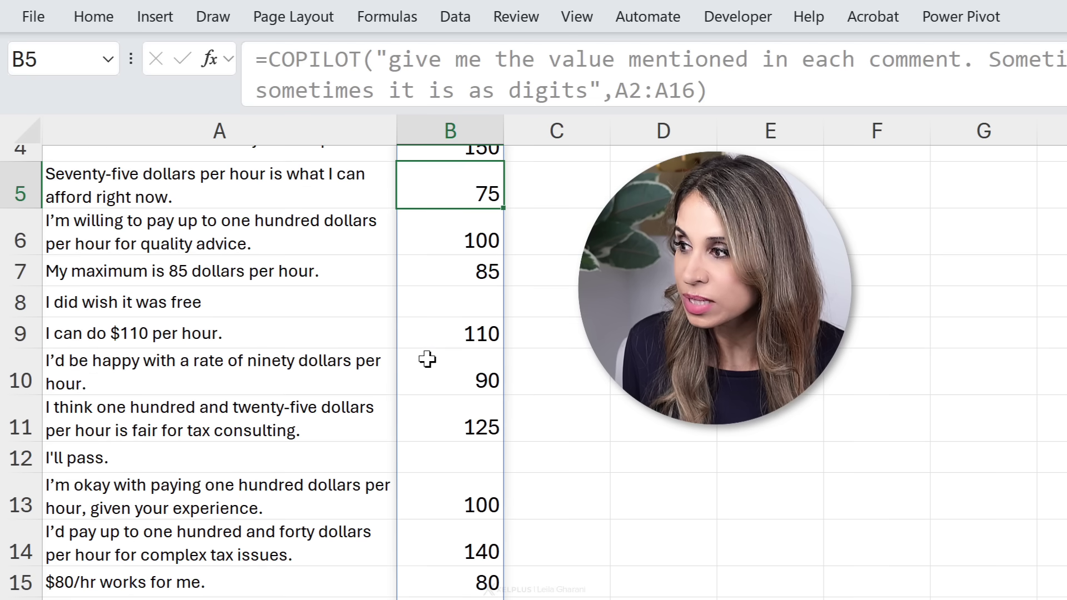
left_click(304, 306)
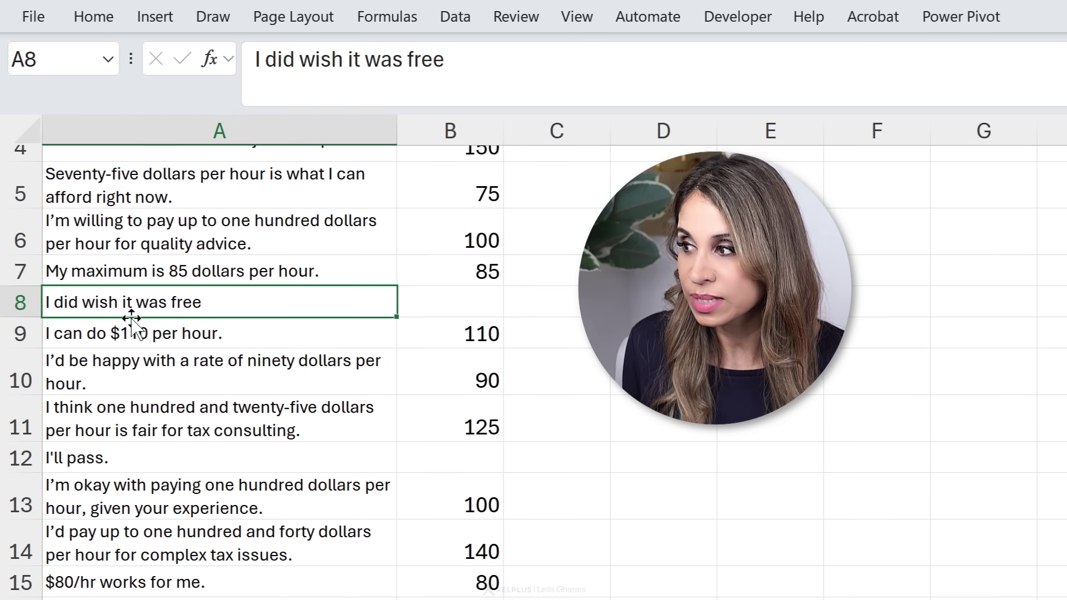
left_click(456, 299)
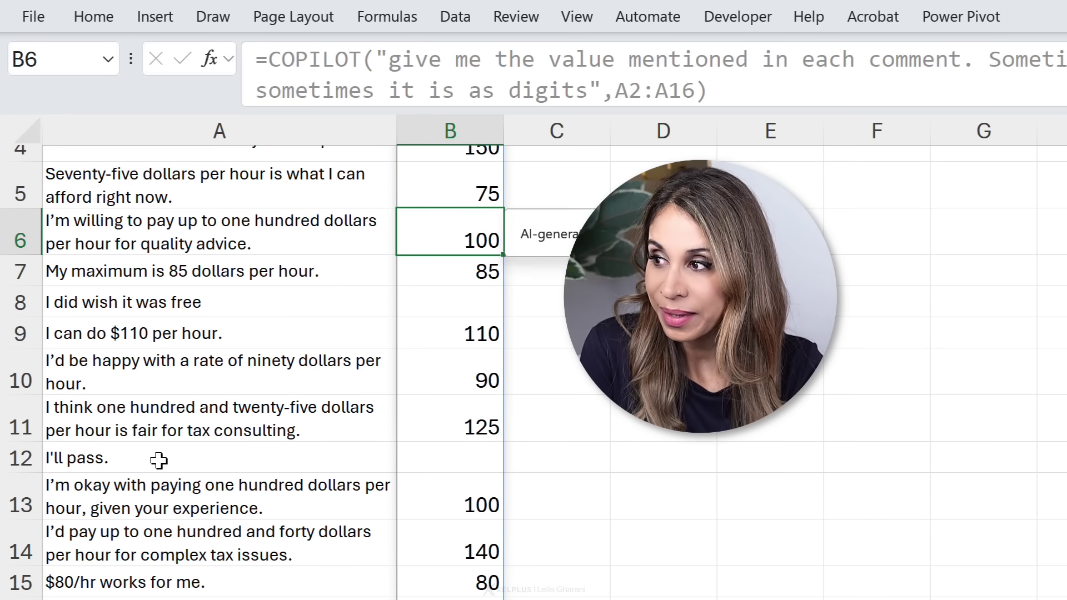
Step: Step through the Price? column with the arrow keys, ending at the 110 result
key("Down")
key("Down")
key("Down")
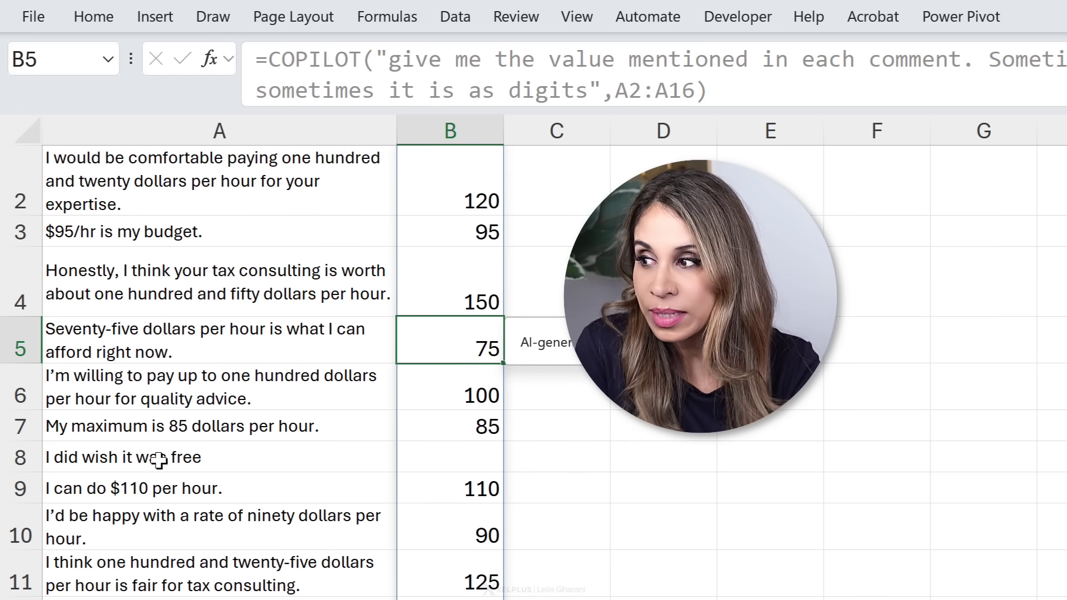
key("Up")
key("Up")
key("Up")
key("Left")
key("Right")
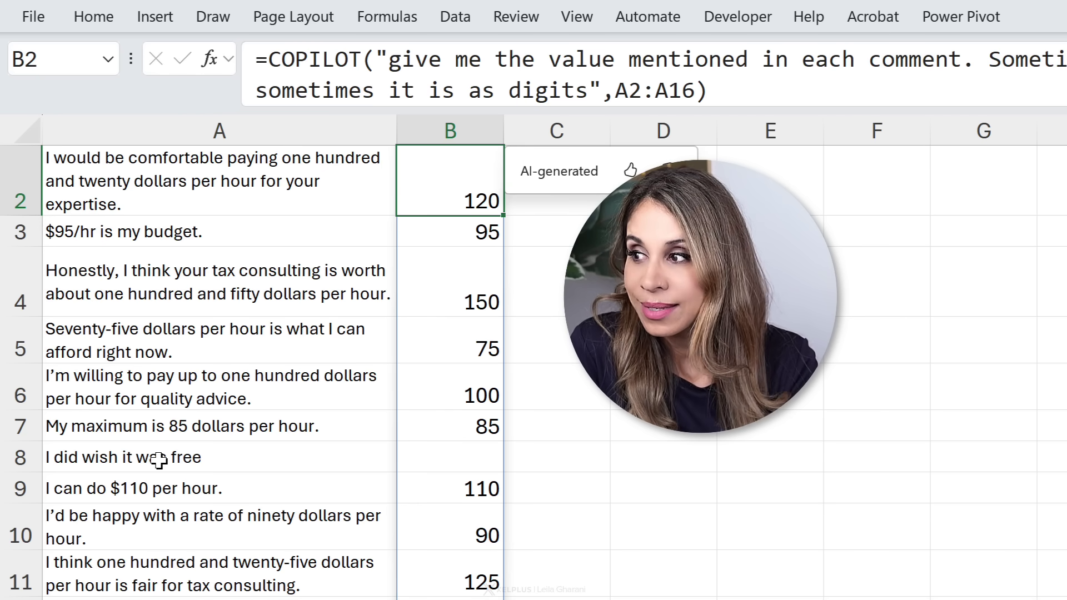
key("Down")
key("Down")
key("Down")
key("Down")
key("Down")
key("Down")
key("Down")
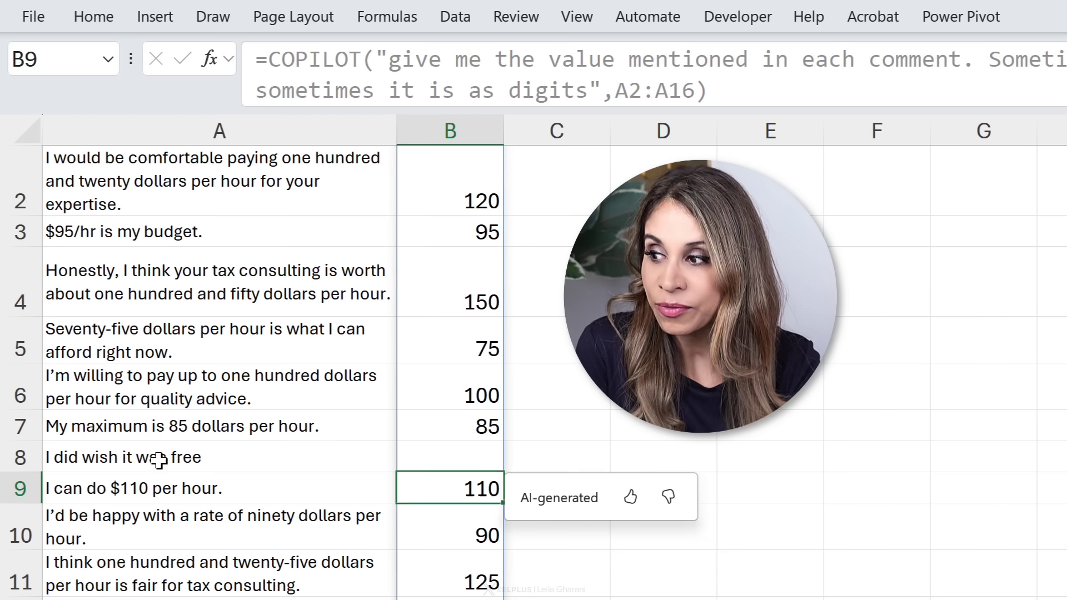